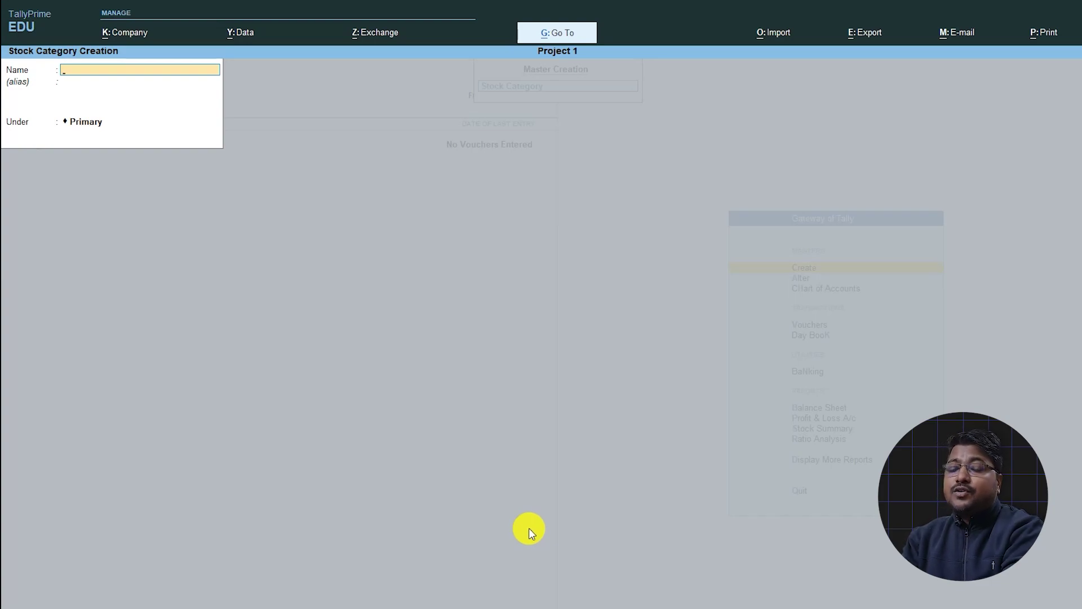
Create the stock category Dell under Primary and return to the main menu
text(Dell)
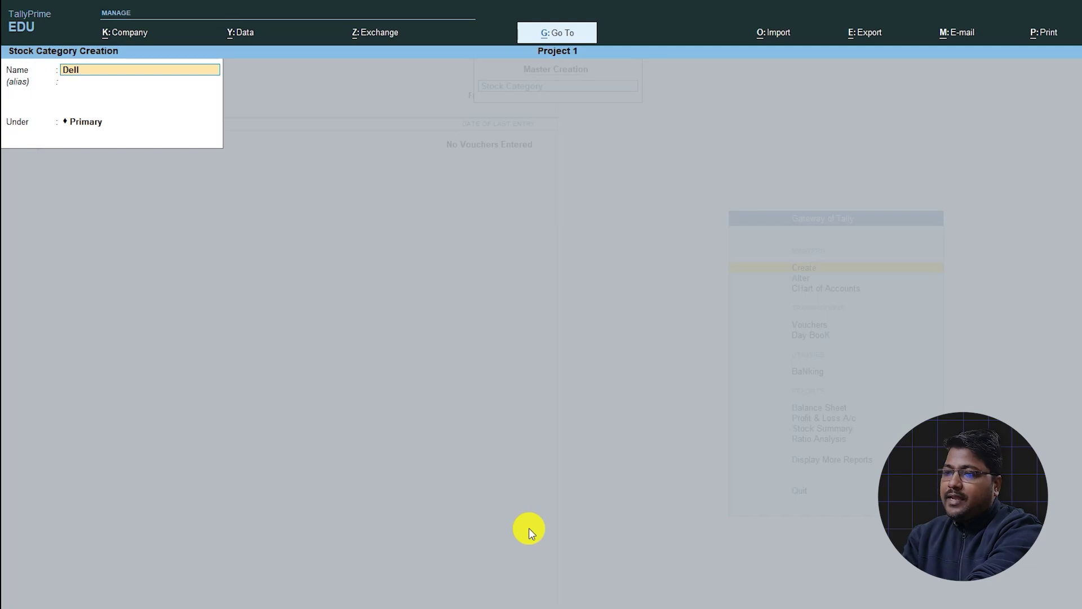
key(ctrl)
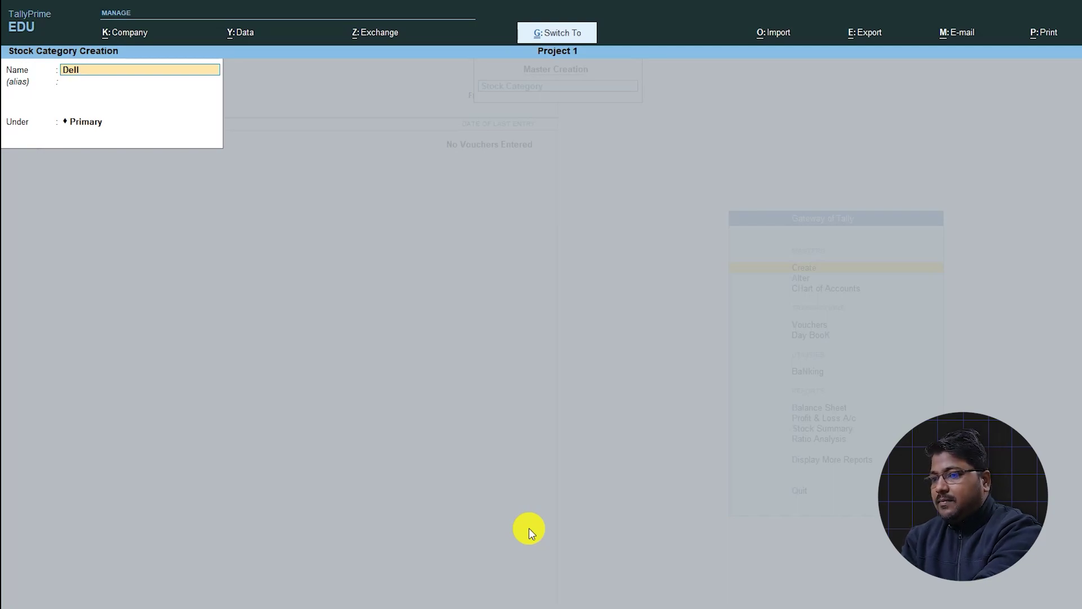
key(Return)
key(Return)
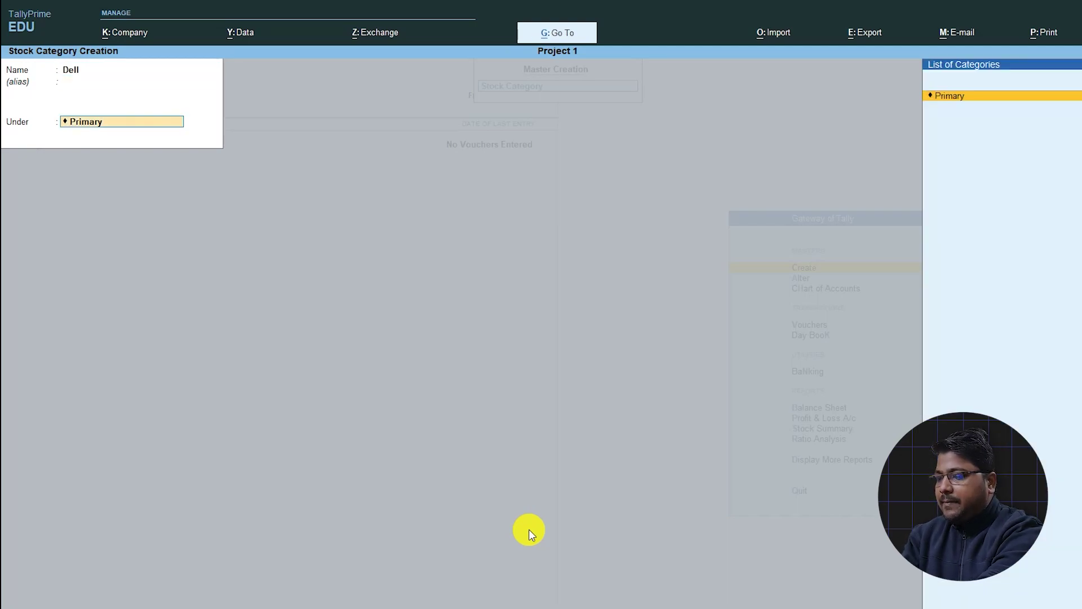
key(ctrl+a)
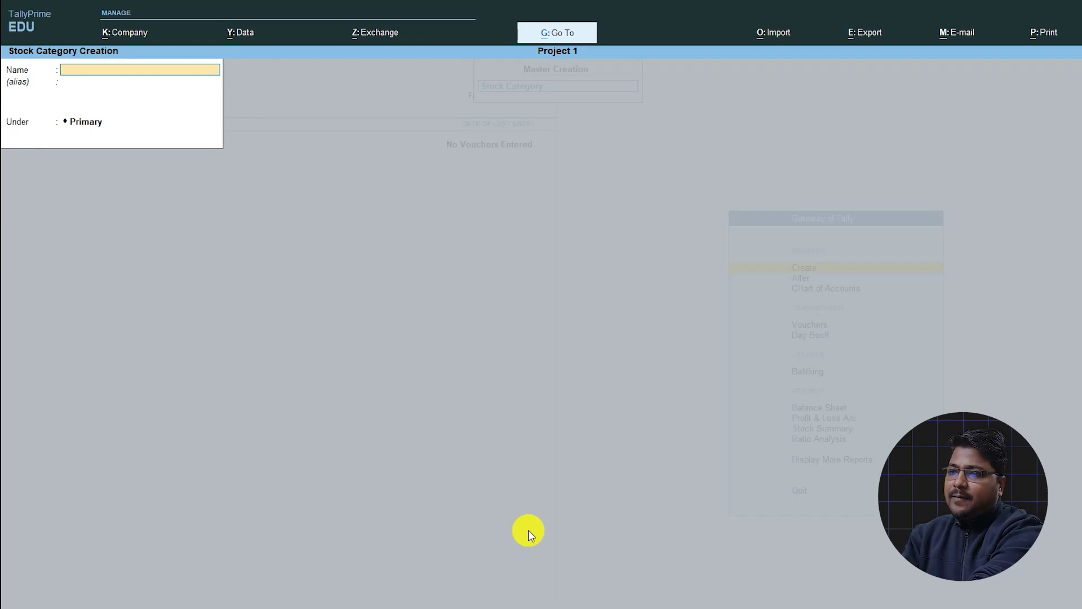
key(Escape)
key(Escape)
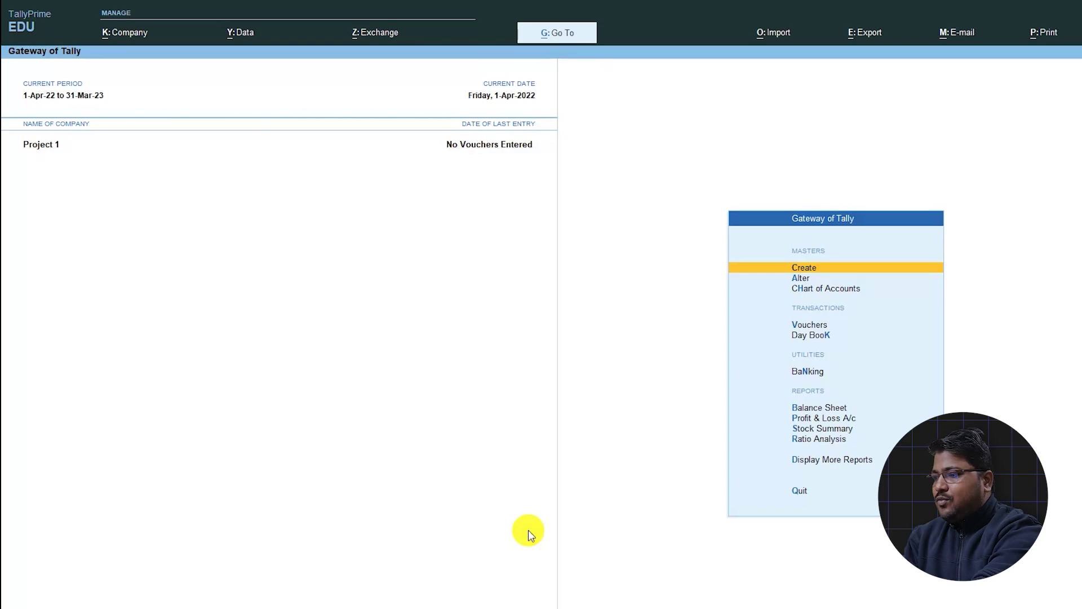
Open the Dell stock category for alteration to check its details, and leave it without changes
key(Down)
key(Return)
key(Down)
key(Down)
key(Down)
key(Down)
key(Down)
key(Return)
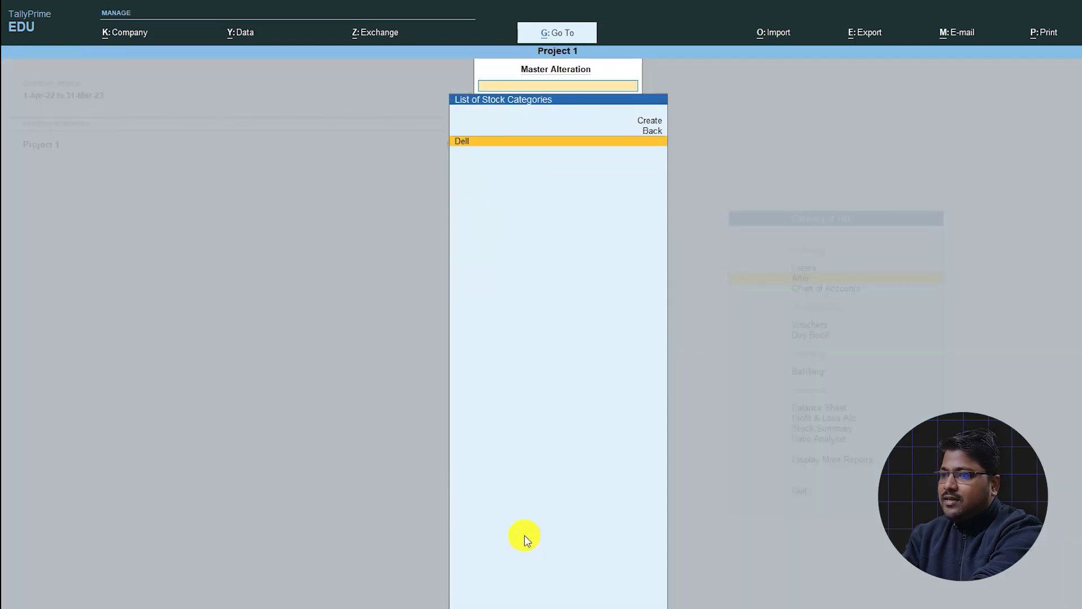
key(Return)
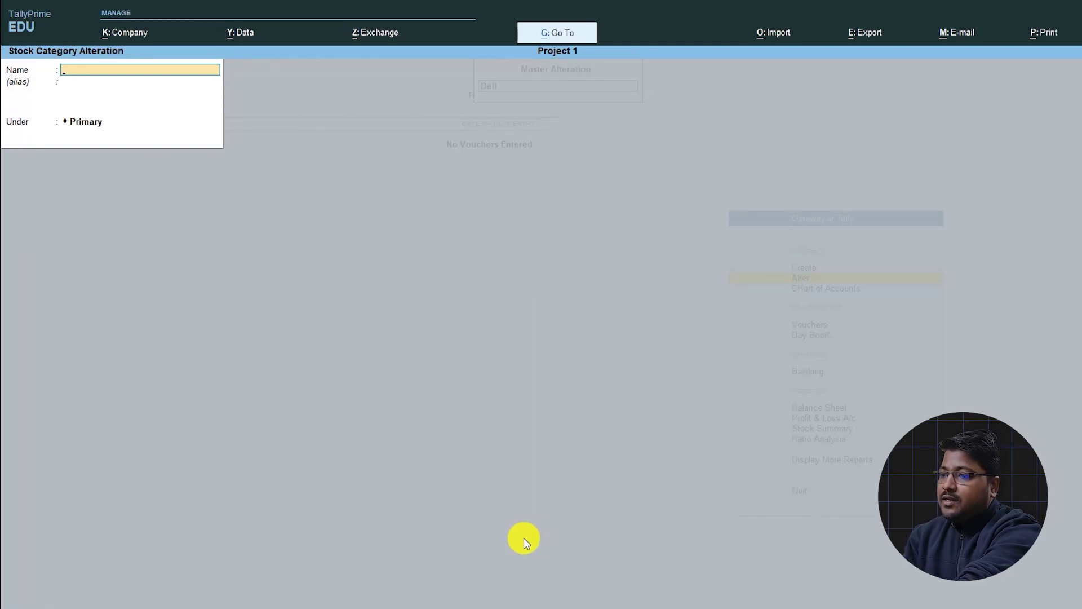
key(Escape)
key(Escape)
Start a new simple unit of measure with the symbol nos and the formal name Numbers
key(Up)
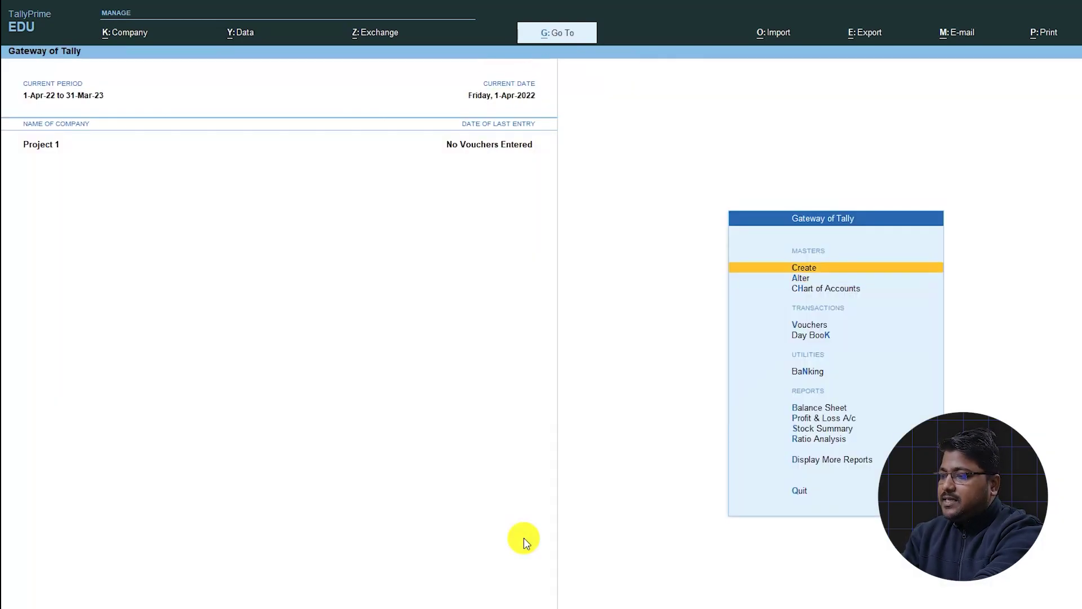
key(Return)
key(Down)
key(Down)
key(Down)
key(Down)
key(Down)
key(Down)
key(Down)
key(Down)
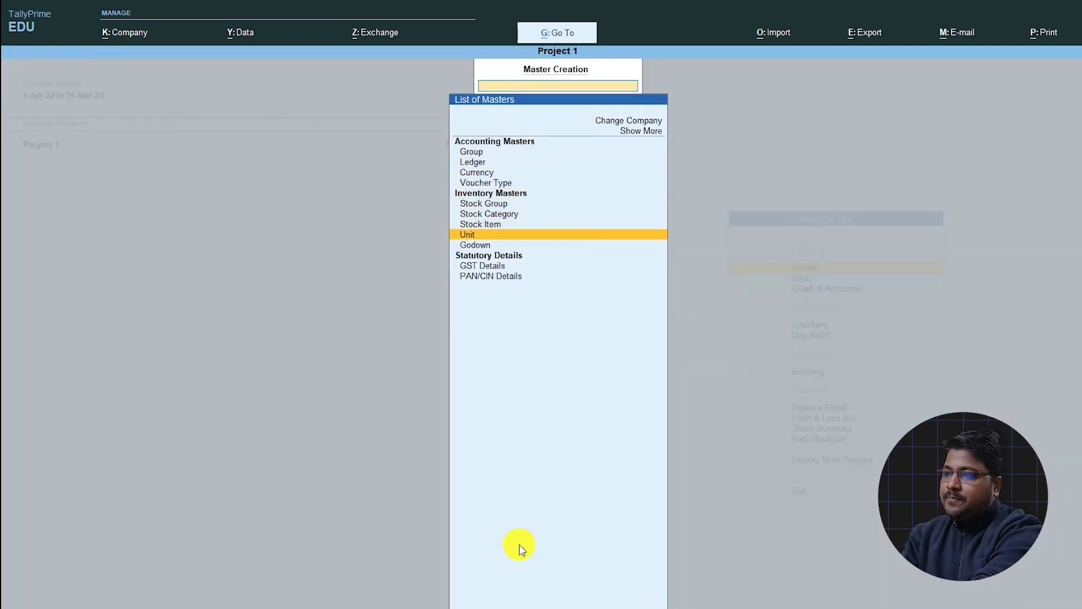
key(Return)
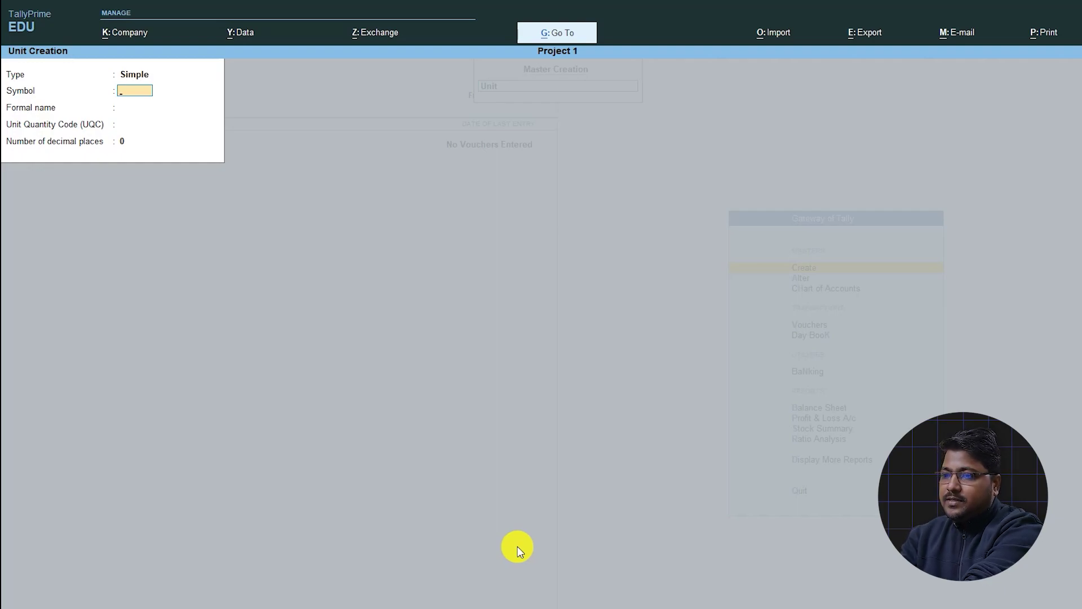
text(nos)
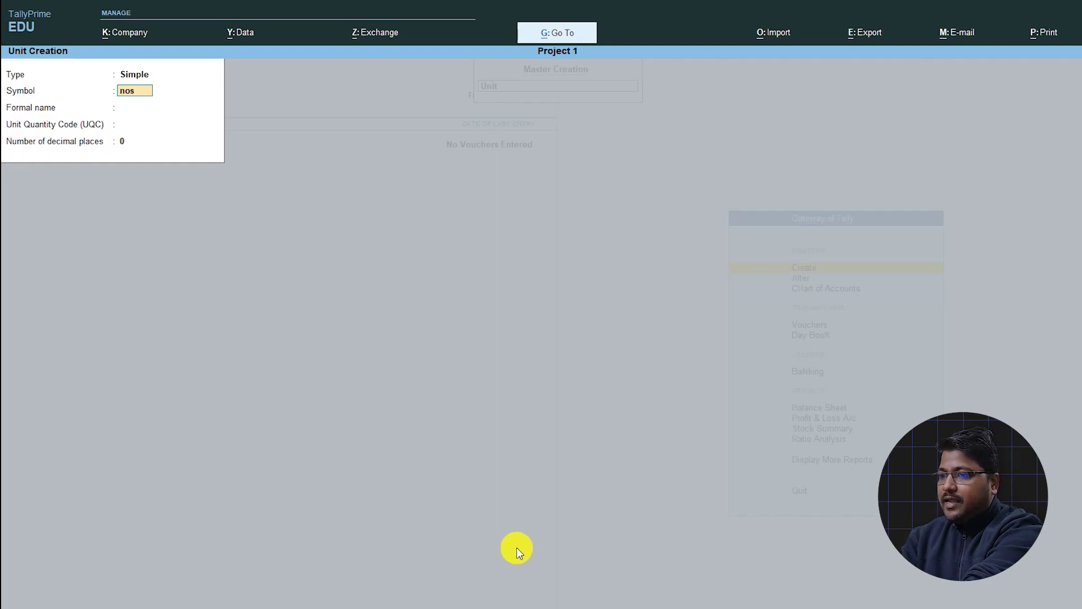
key(Return)
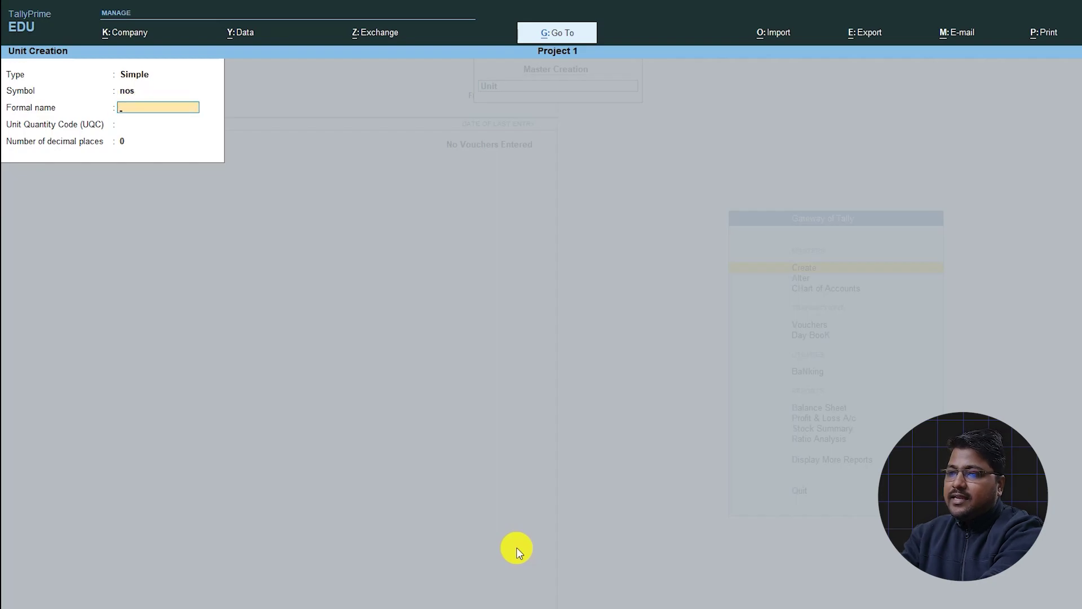
text(Numbers)
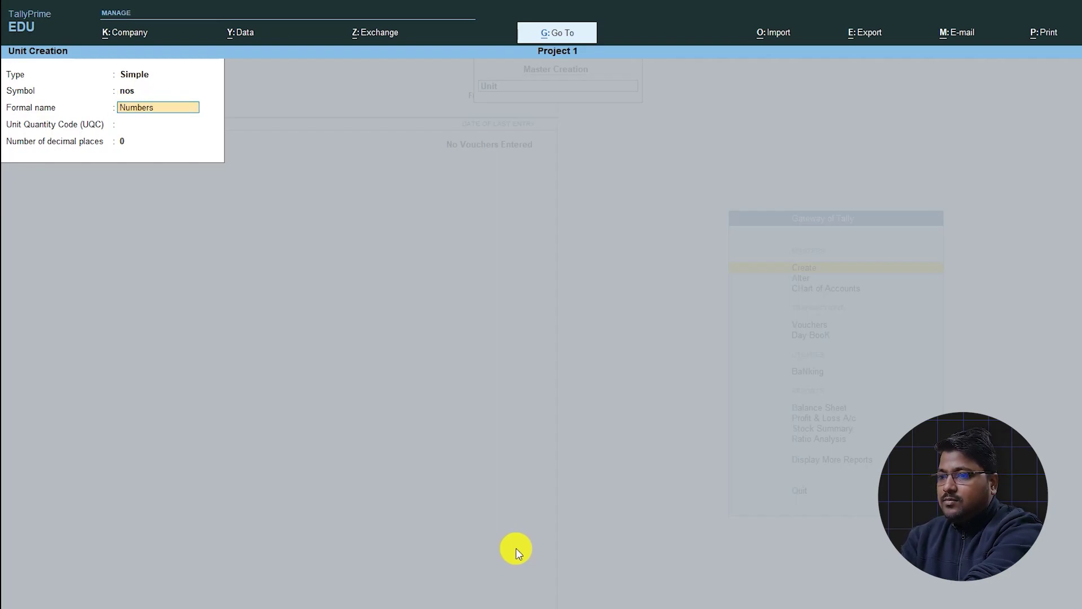
Set the unit's quantity code to NOS-NUMBERS and save the unit
key(Return)
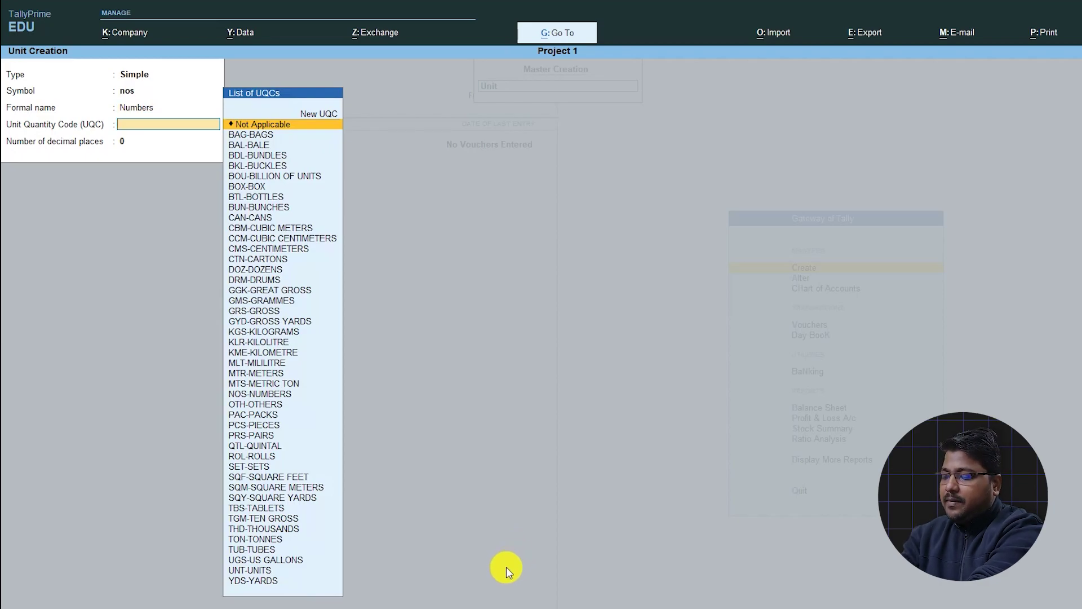
text(nos)
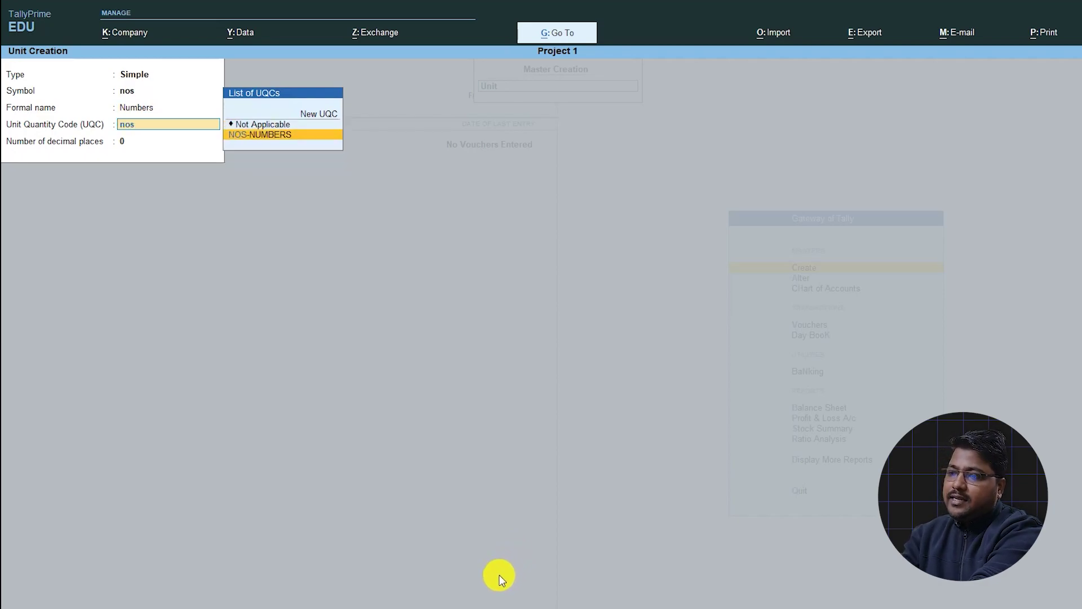
key(Return)
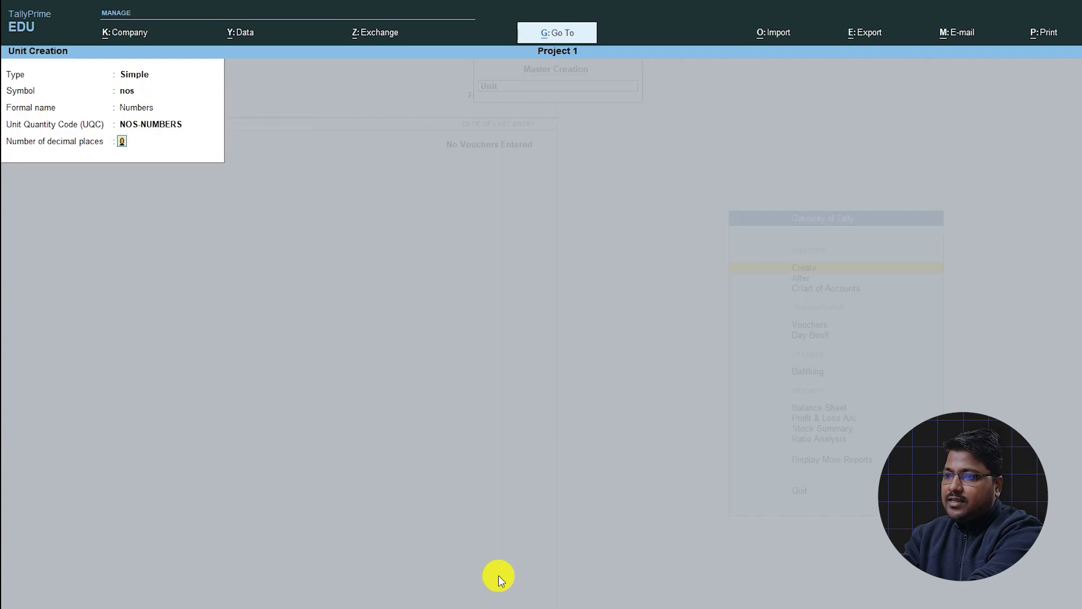
key(ctrl)
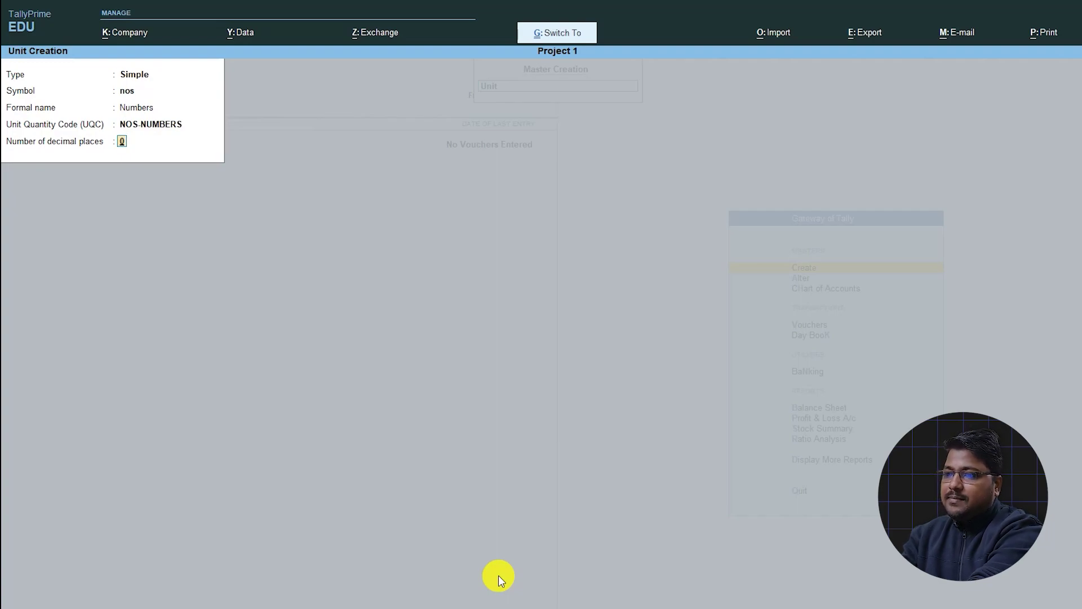
key(ctrl+a)
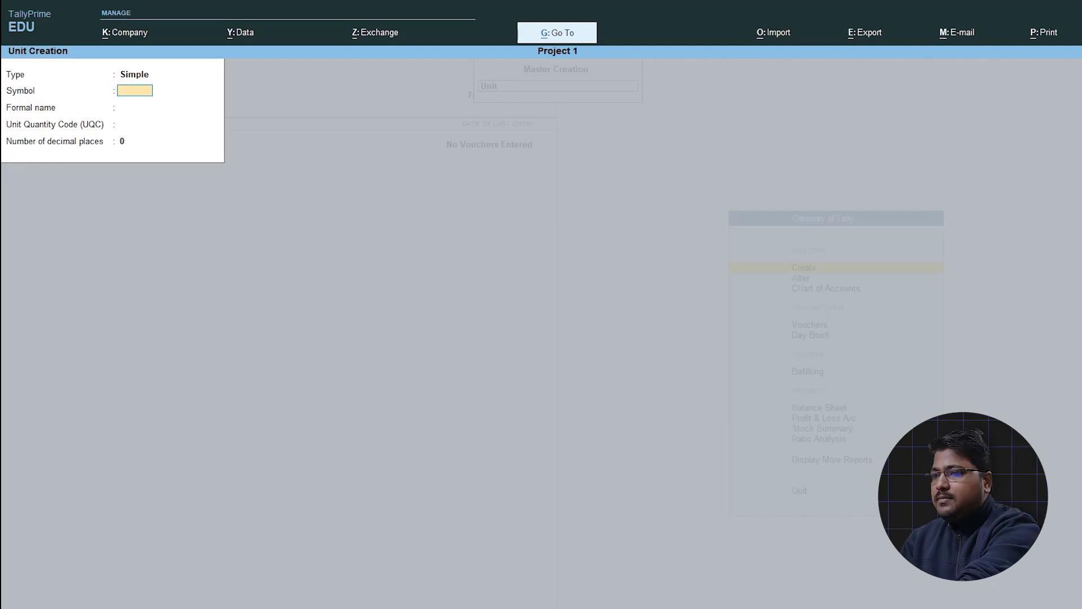
key(Escape)
Create a new godown named Outside under Primary
key(Down)
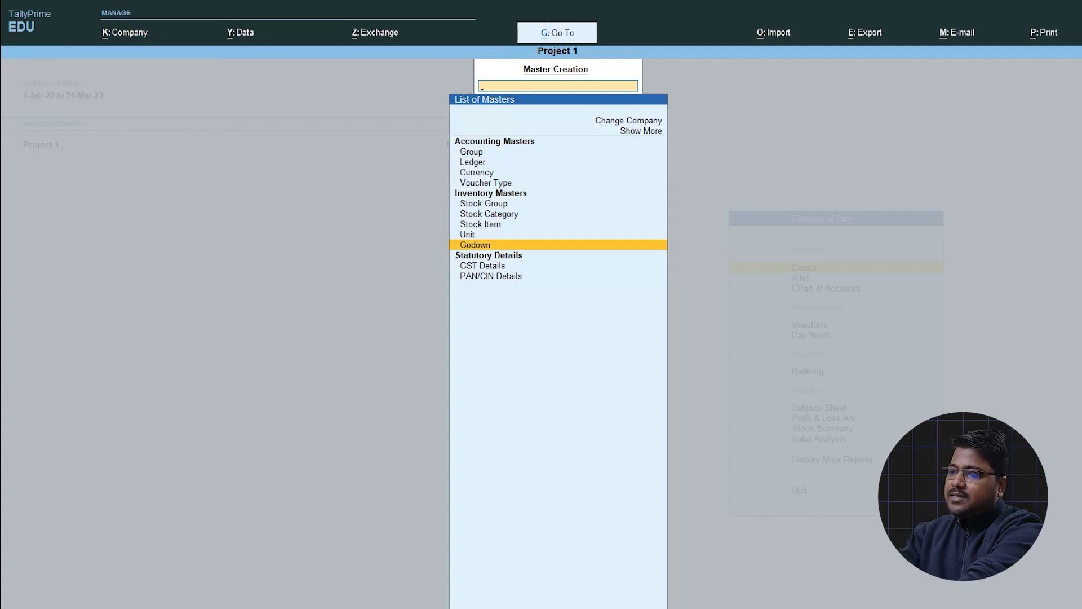
key(Return)
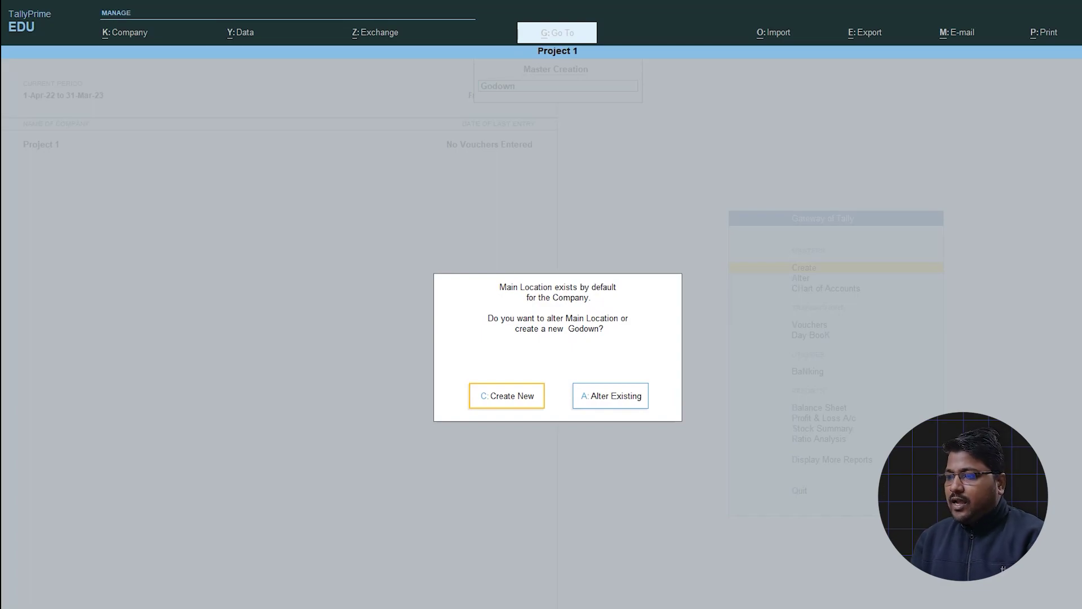
key(Return)
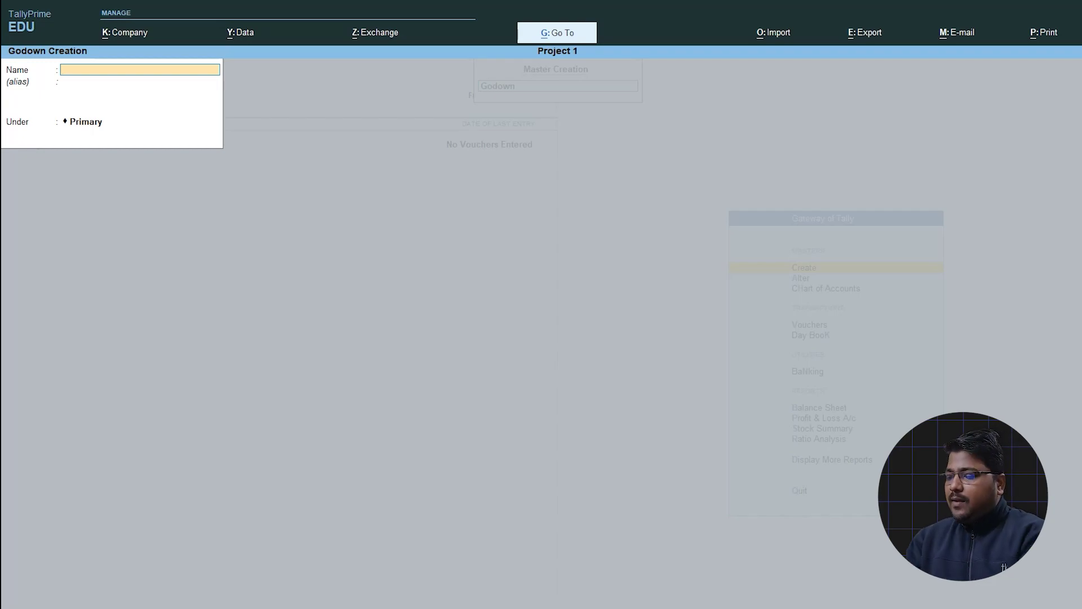
text(Outside)
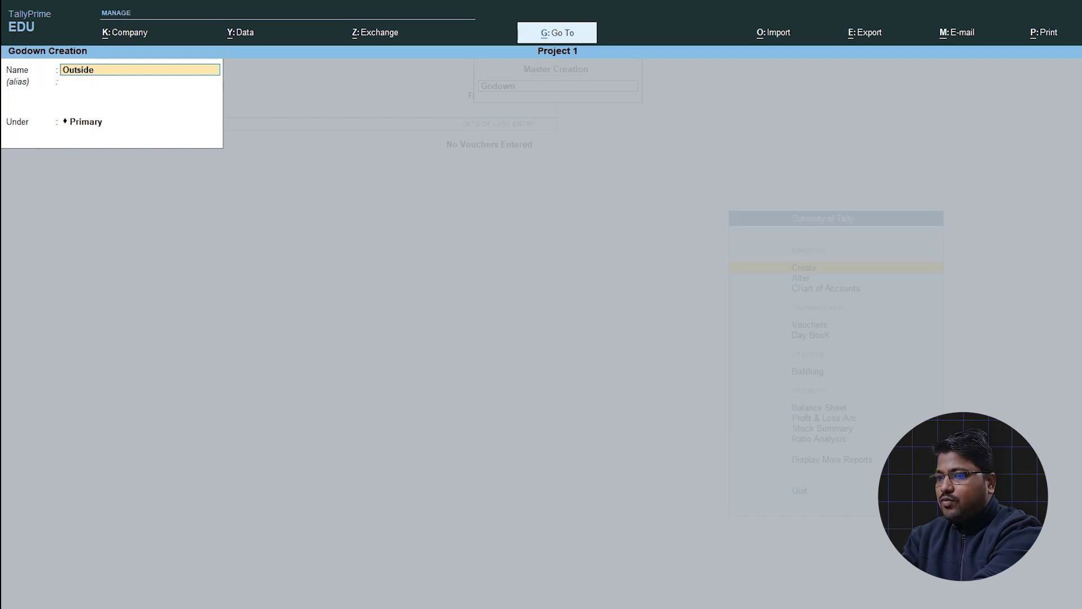
key(ctrl)
key(ctrl+BackSpace)
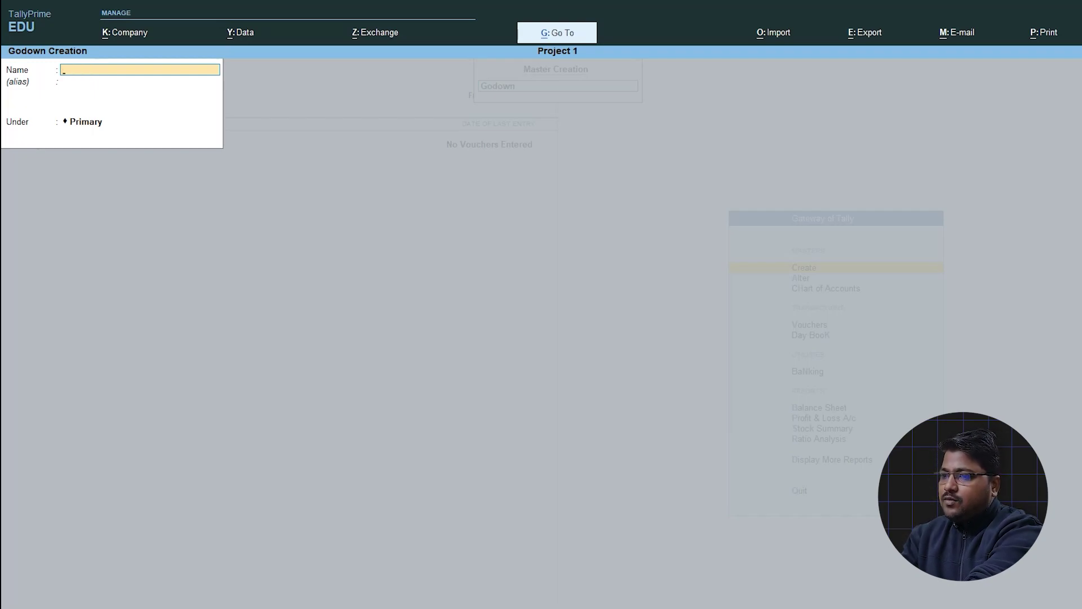
Create another godown named Warehouse under Primary and return to the main menu
text(Warehouse)
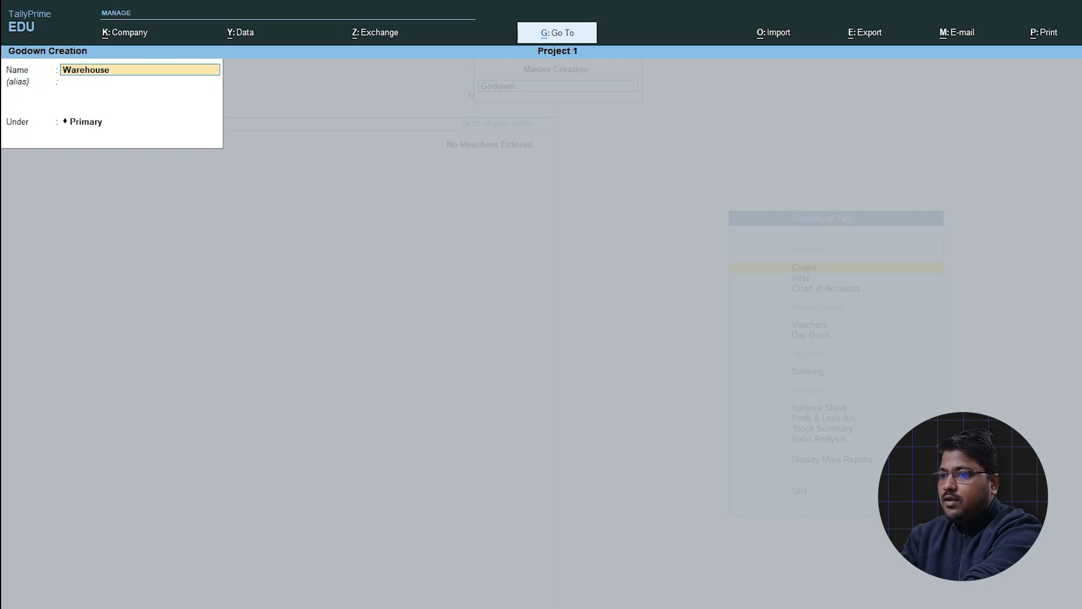
key(ctrl+a)
key(Escape)
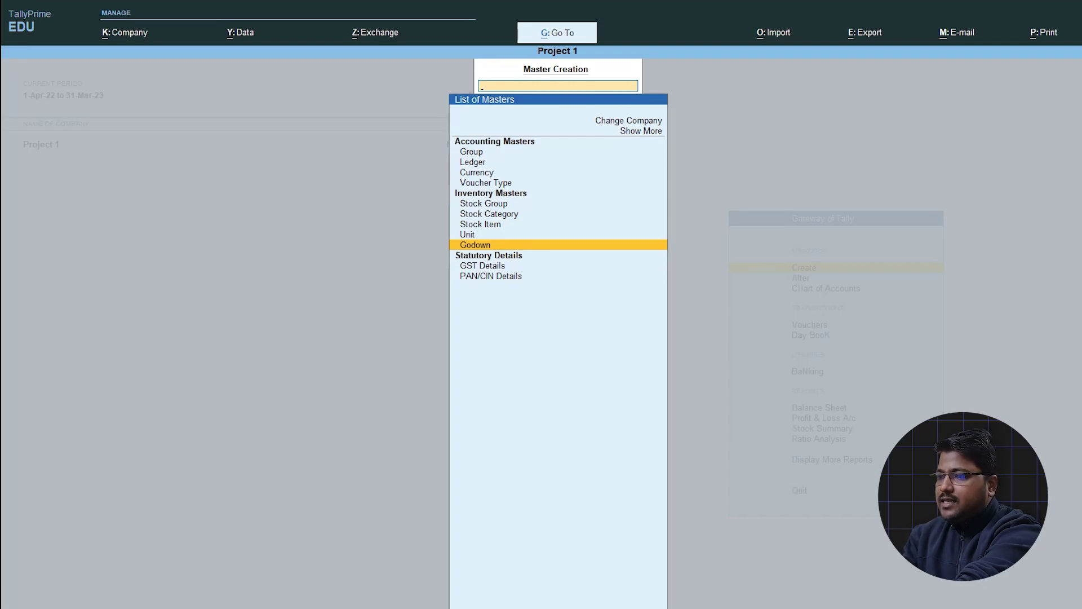
key(Escape)
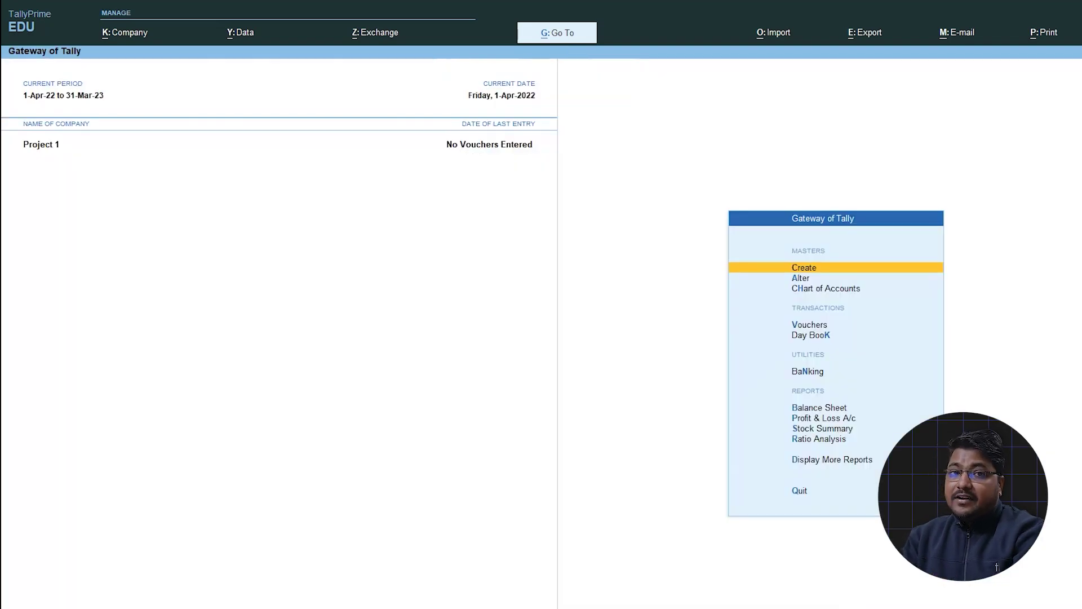
Open the unit nos for alteration to check its details, and return to the list of masters
key(Down)
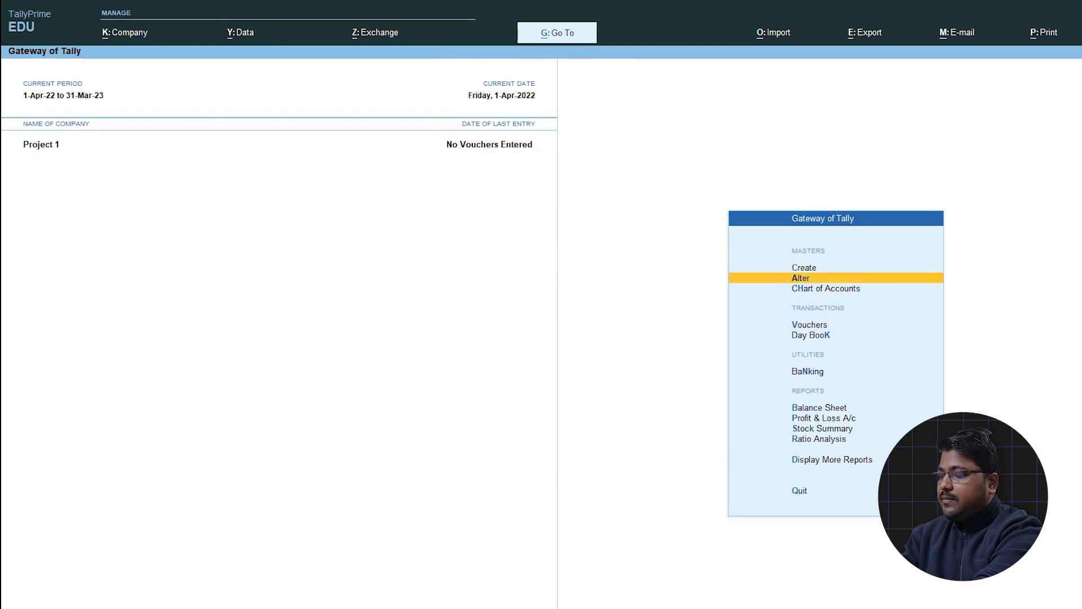
key(Return)
key(Down)
key(Down)
key(Down)
key(Down)
key(Down)
key(Down)
key(Down)
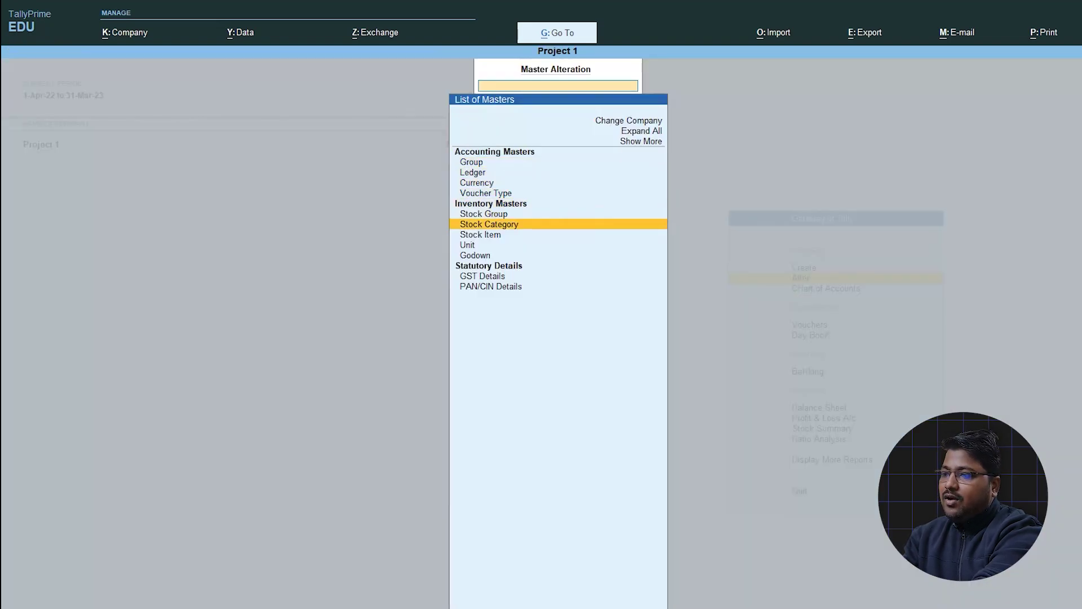
key(Return)
key(Return)
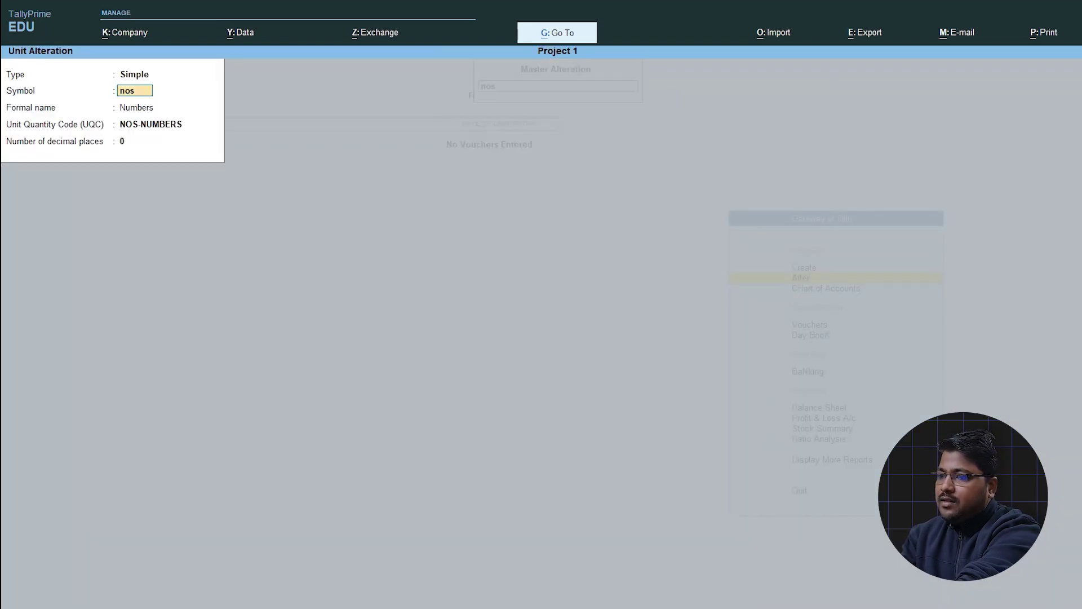
key(Escape)
key(Escape)
Review the list of godowns available for alteration and return to the list of masters
key(Down)
key(Return)
key(Down)
key(Down)
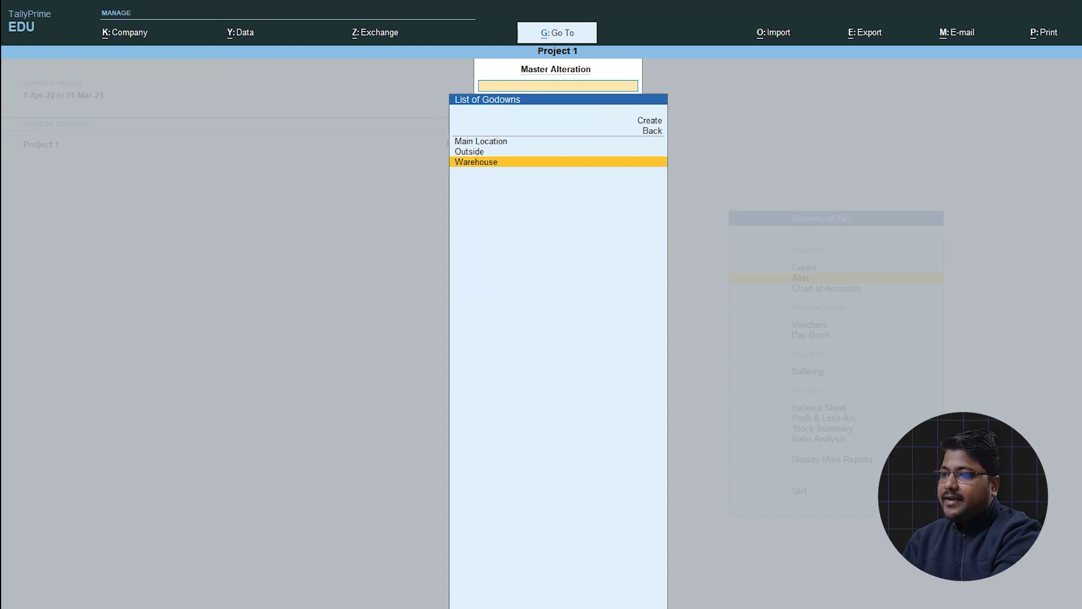
key(Up)
key(Up)
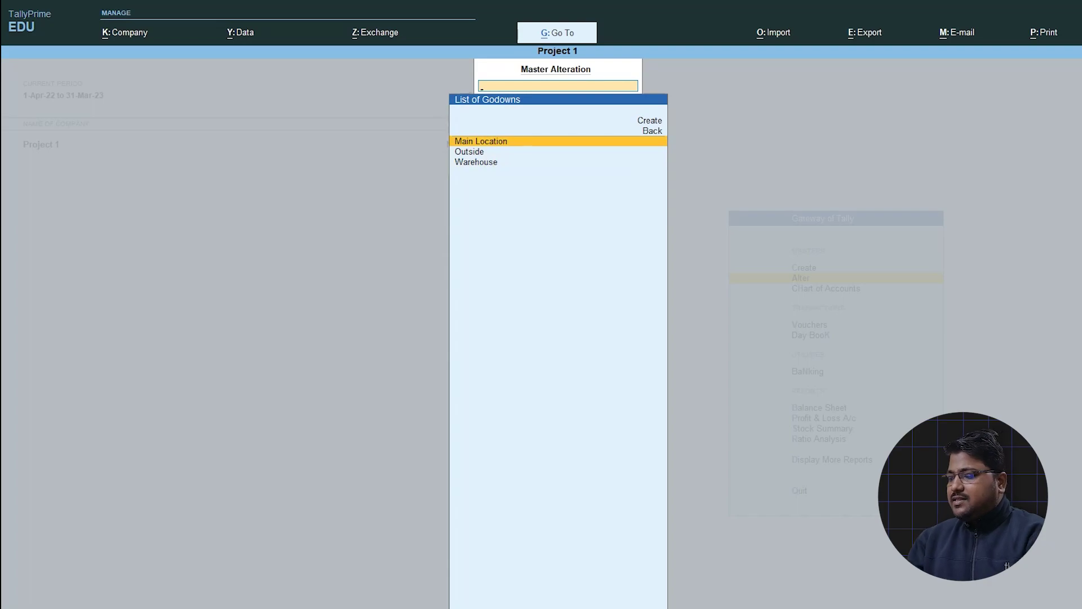
key(Escape)
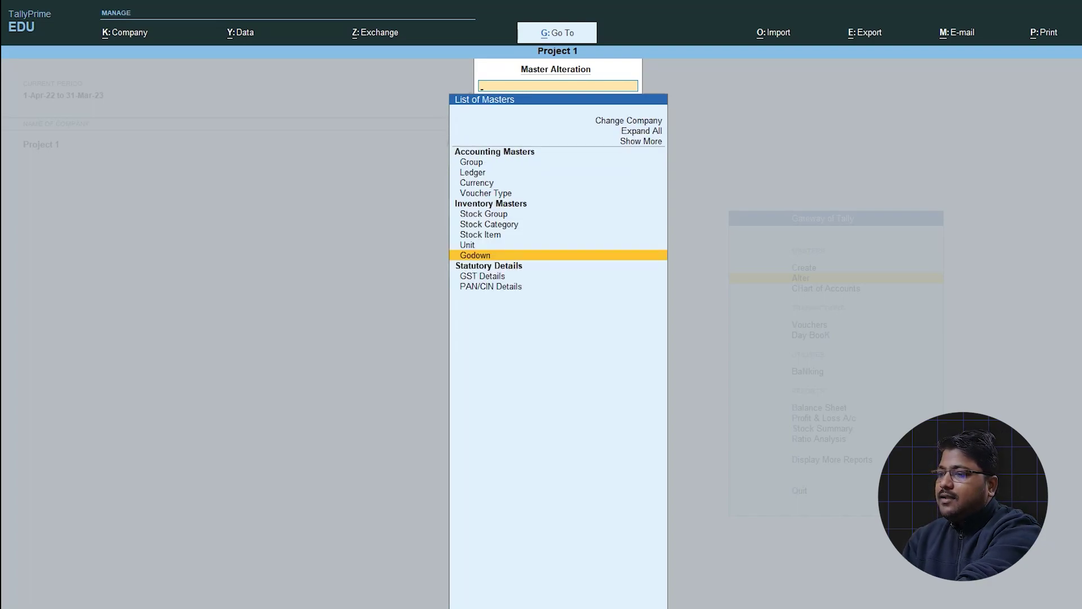